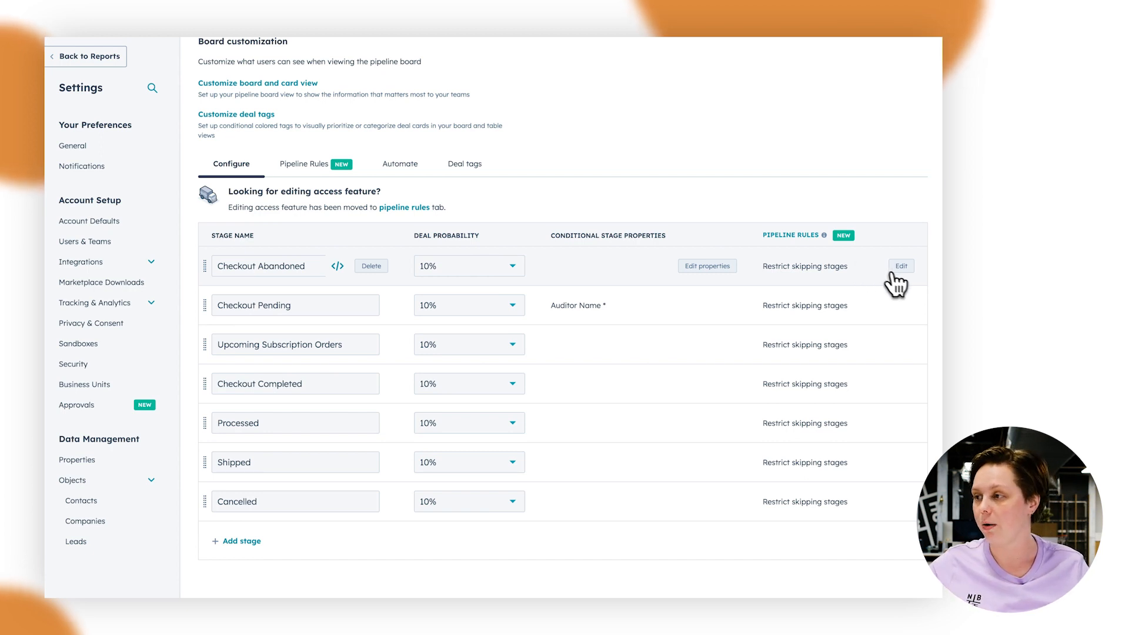
# Open the pipeline rules for the ecommerce pipeline and turn off the rule restricting deals from skipping stages
pyautogui.click(902, 265)
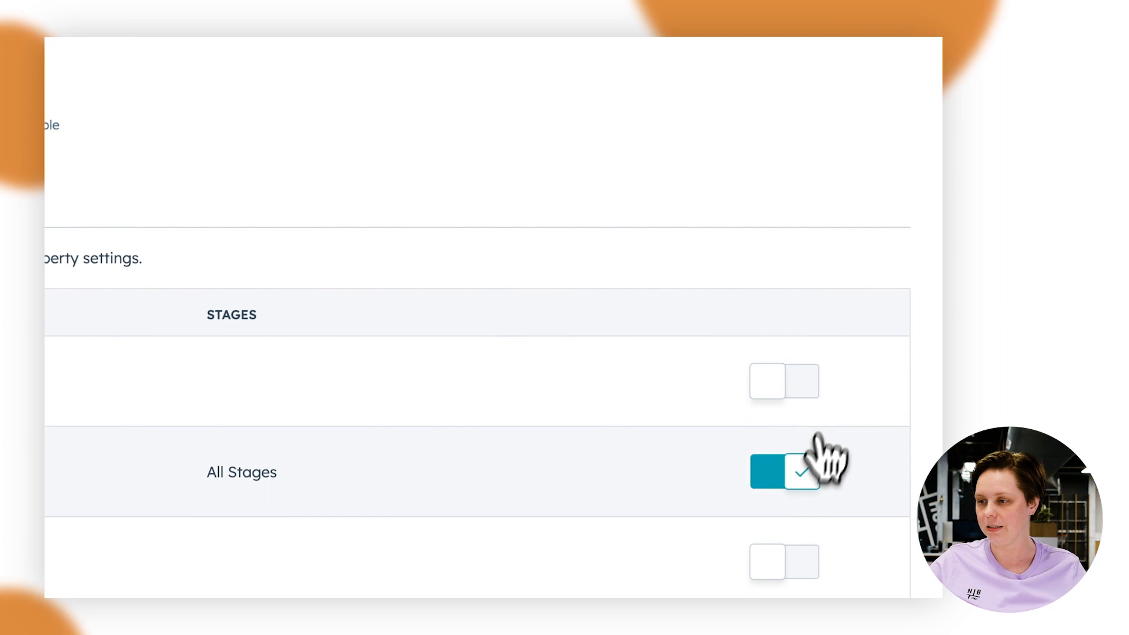
pyautogui.click(791, 475)
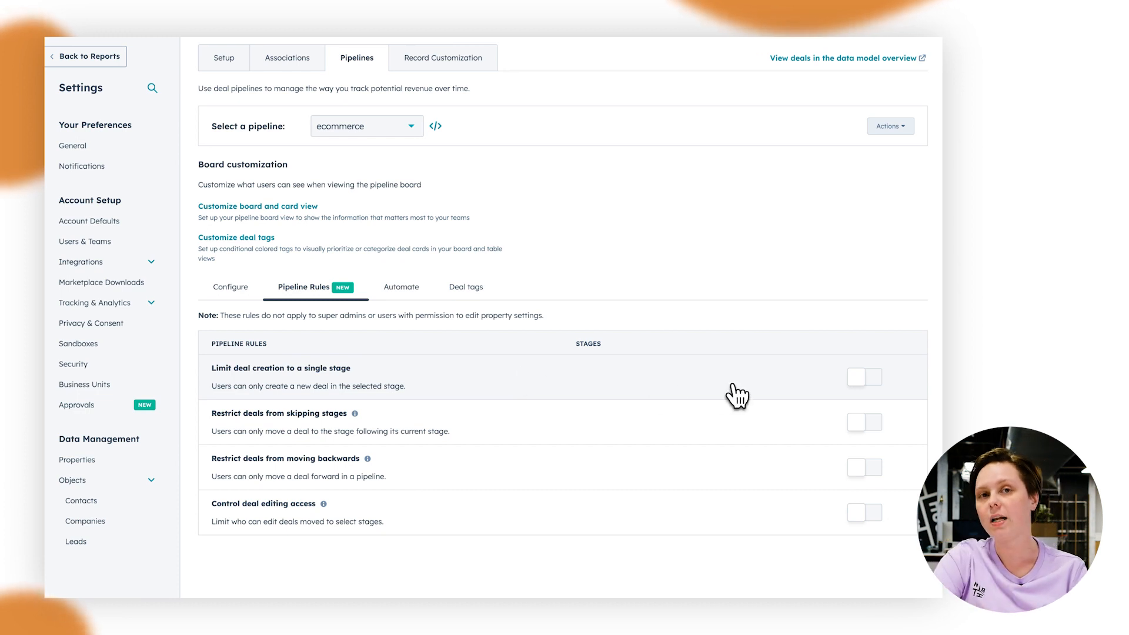
pyautogui.click(865, 377)
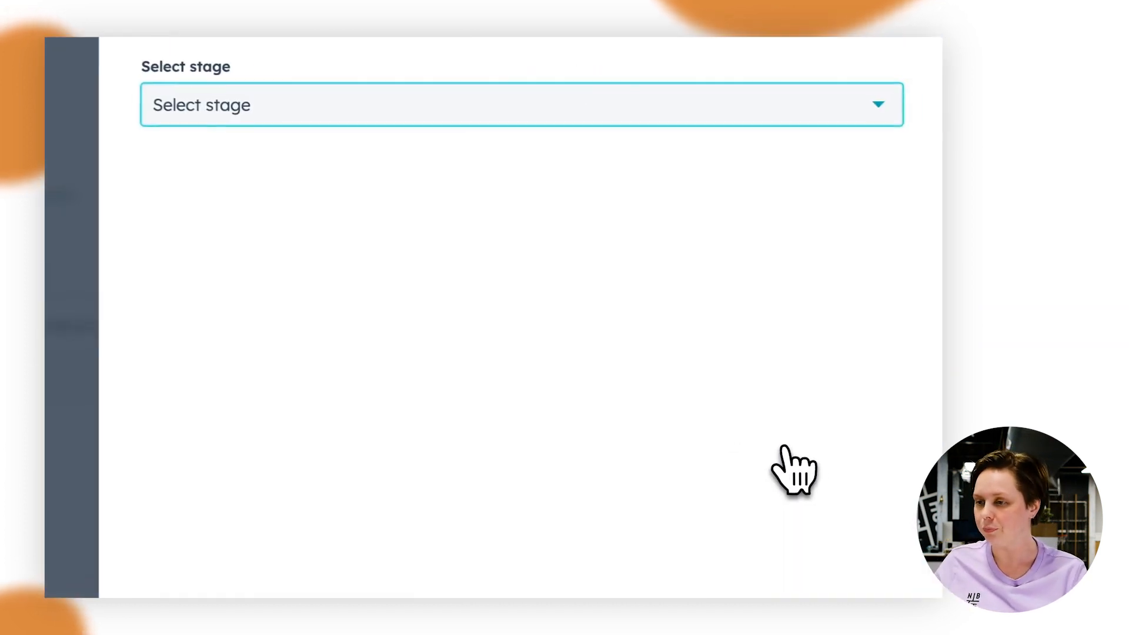
pyautogui.click(282, 112)
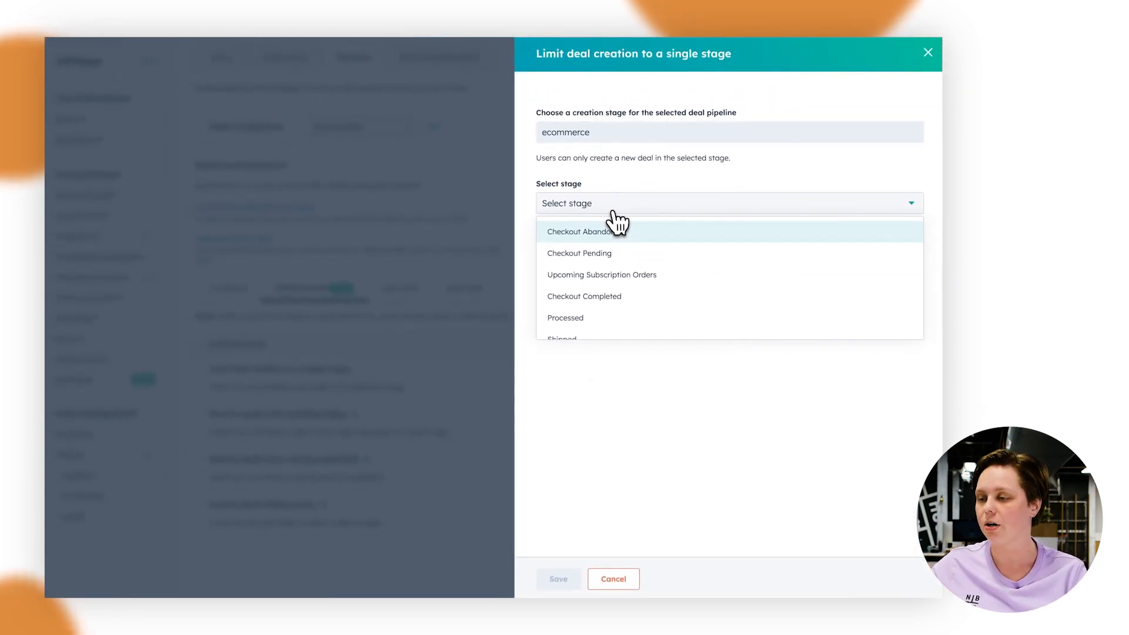
pyautogui.scroll(-2, 612, 252)
pyautogui.scroll(2, 613, 251)
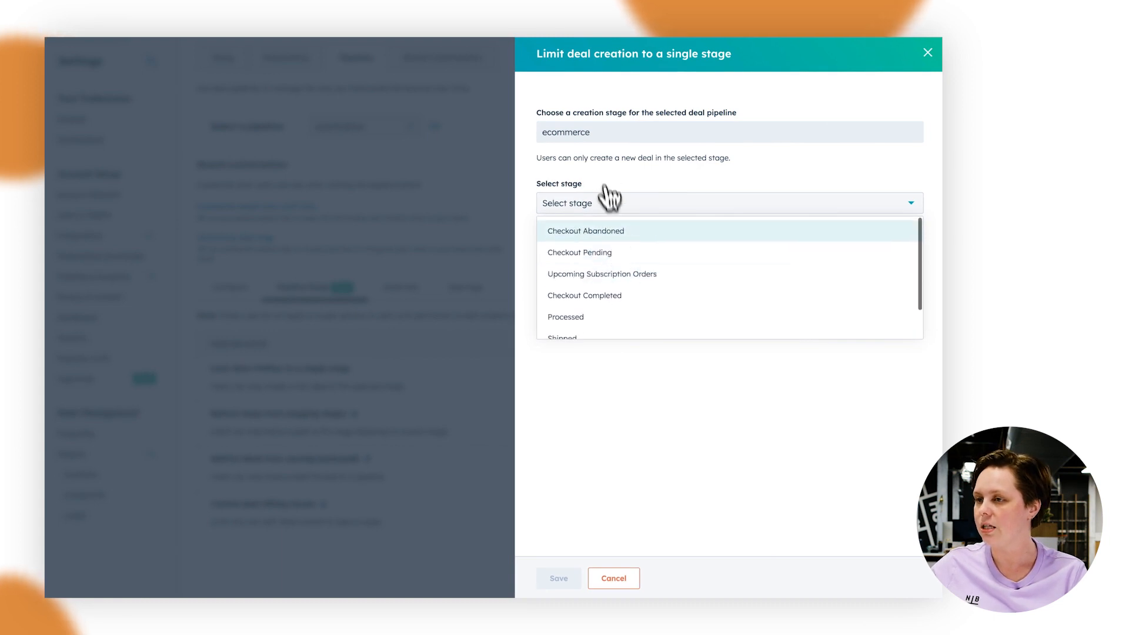
pyautogui.scroll(-2, 612, 270)
pyautogui.scroll(1, 625, 306)
pyautogui.click(605, 581)
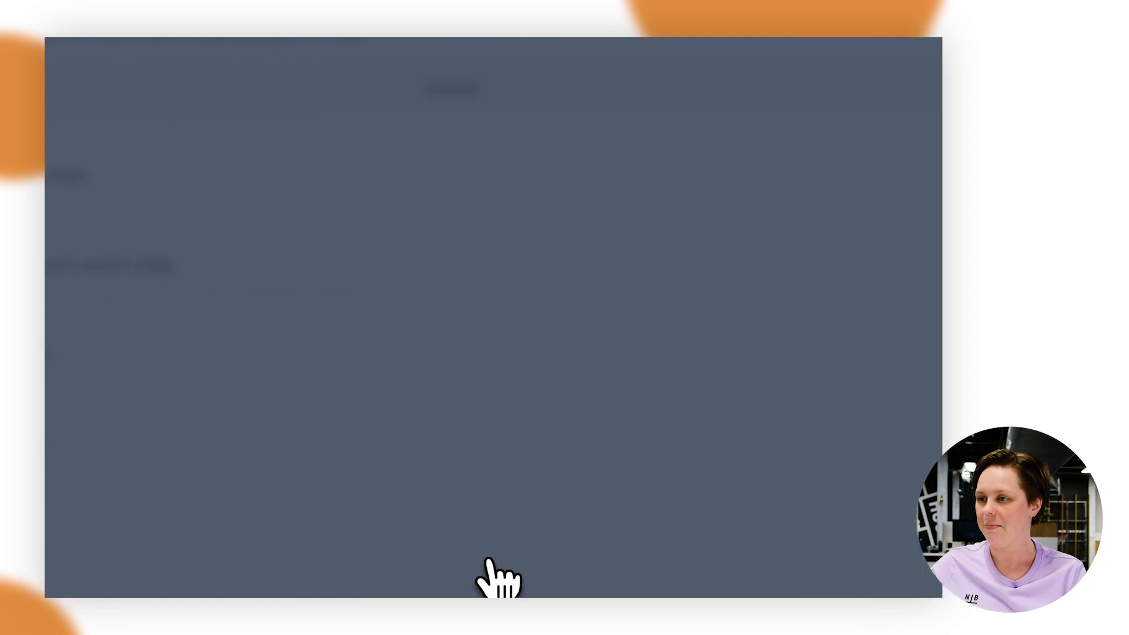
# Switch the pipeline being configured from ecommerce to Carlton Store
pyautogui.click(630, 189)
pyautogui.scroll(-3, 665, 361)
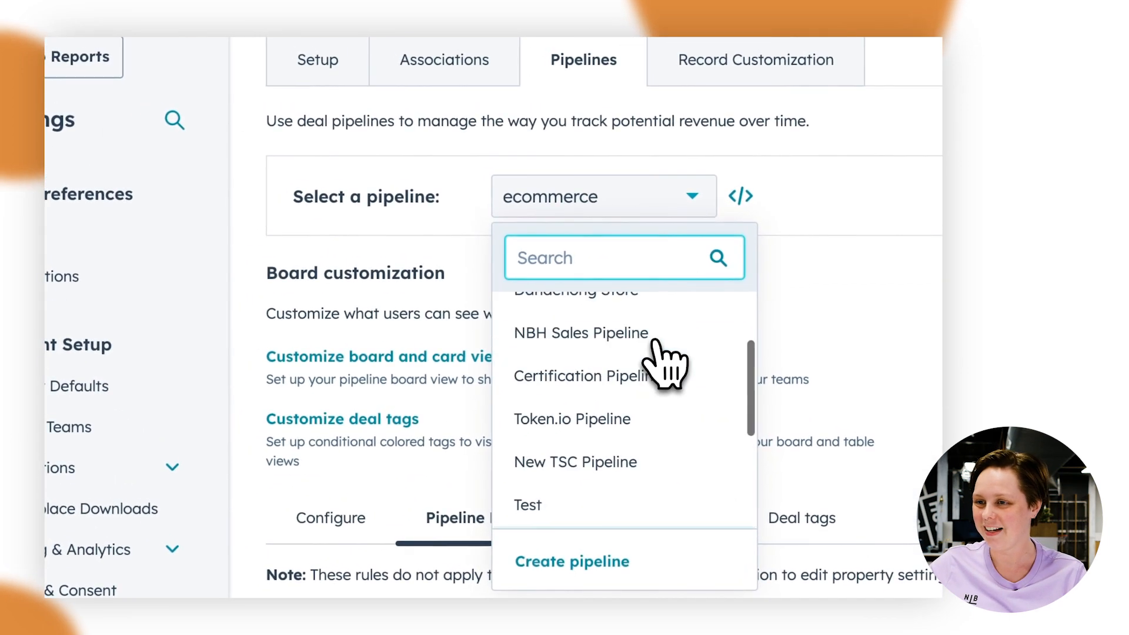
pyautogui.scroll(3, 653, 365)
pyautogui.click(576, 328)
pyautogui.scroll(-3, 385, 352)
pyautogui.click(862, 304)
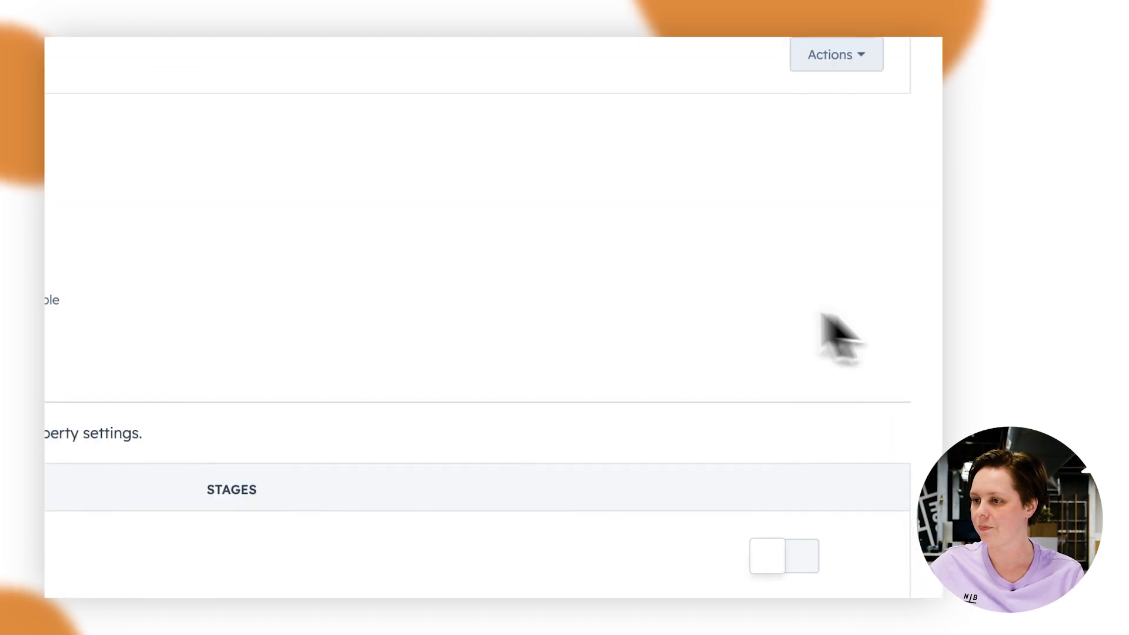
# Limit deal creation in the Carlton Store pipeline to the Appointment Scheduled stage and save the rule
pyautogui.click(791, 552)
pyautogui.click(500, 134)
pyautogui.scroll(-1, 517, 398)
pyautogui.scroll(1, 537, 416)
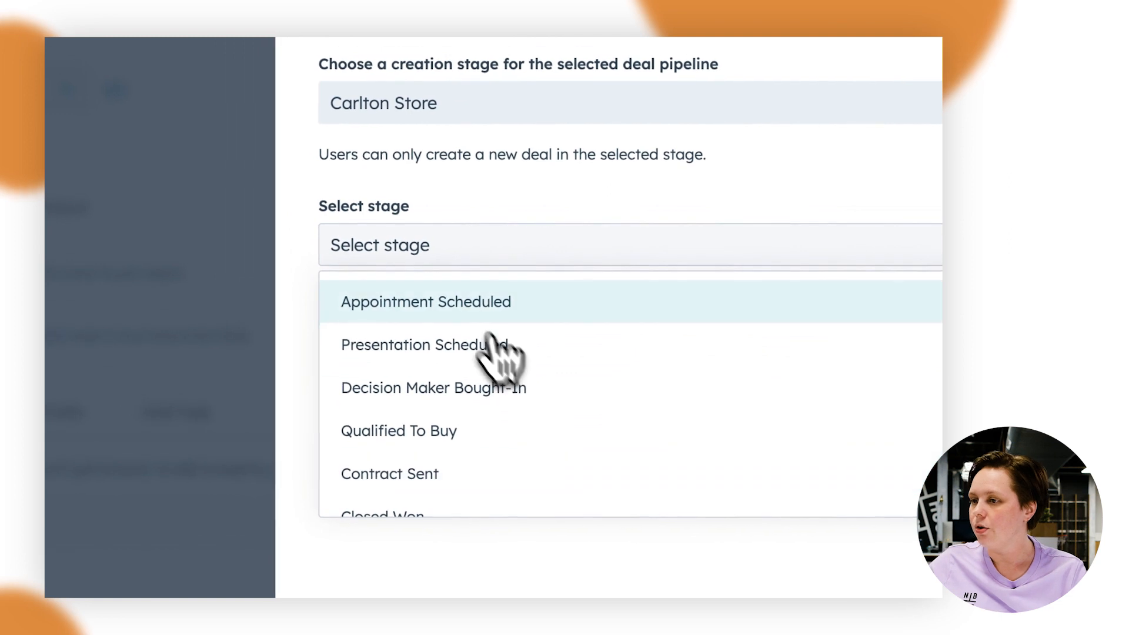
pyautogui.click(455, 303)
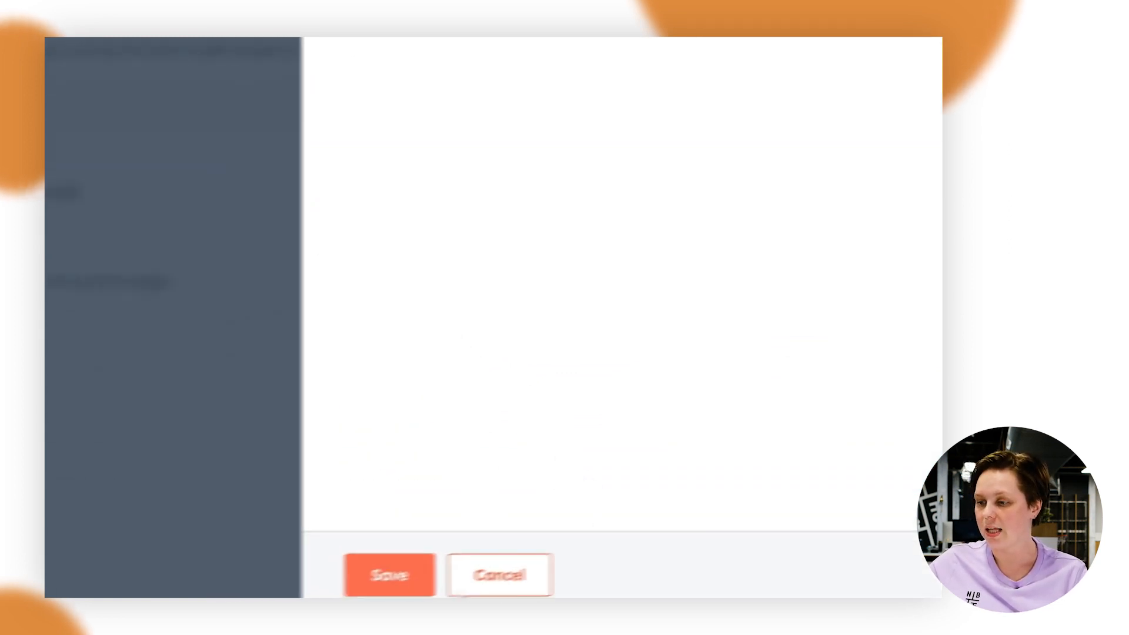
pyautogui.click(396, 575)
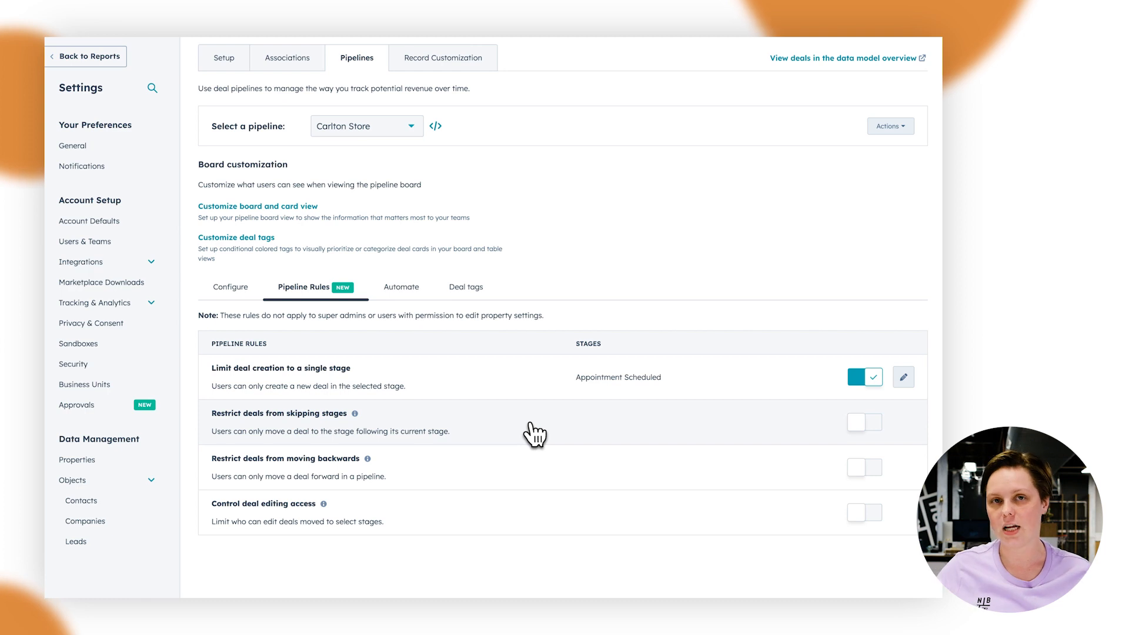
# Turn on the Carlton Store rules restricting deals from skipping stages and from moving backwards
pyautogui.click(872, 422)
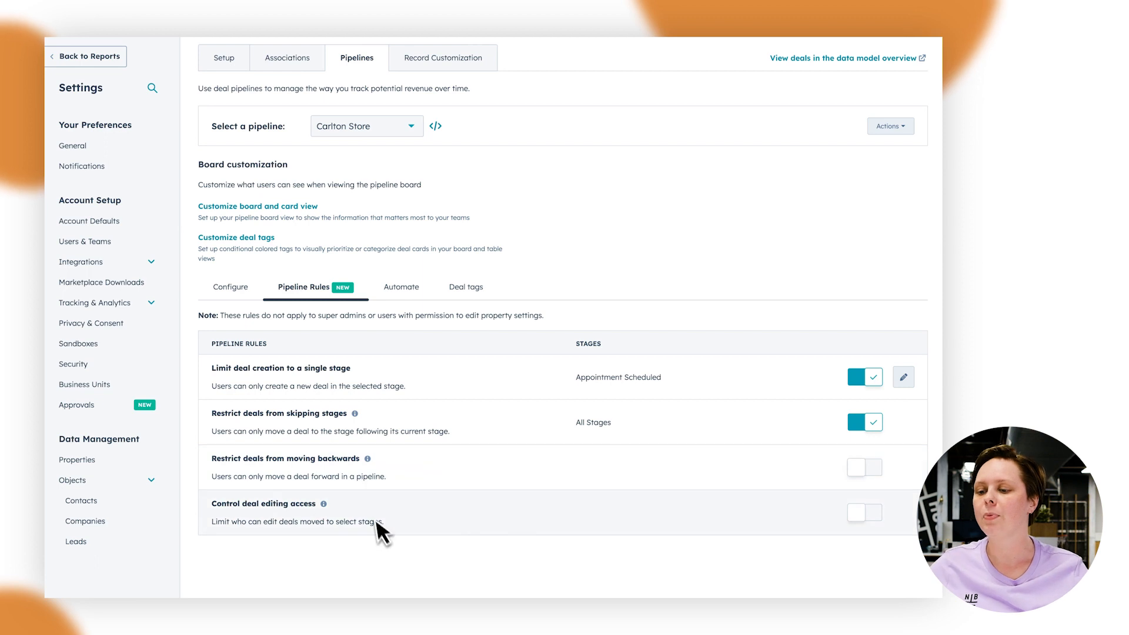
pyautogui.click(875, 470)
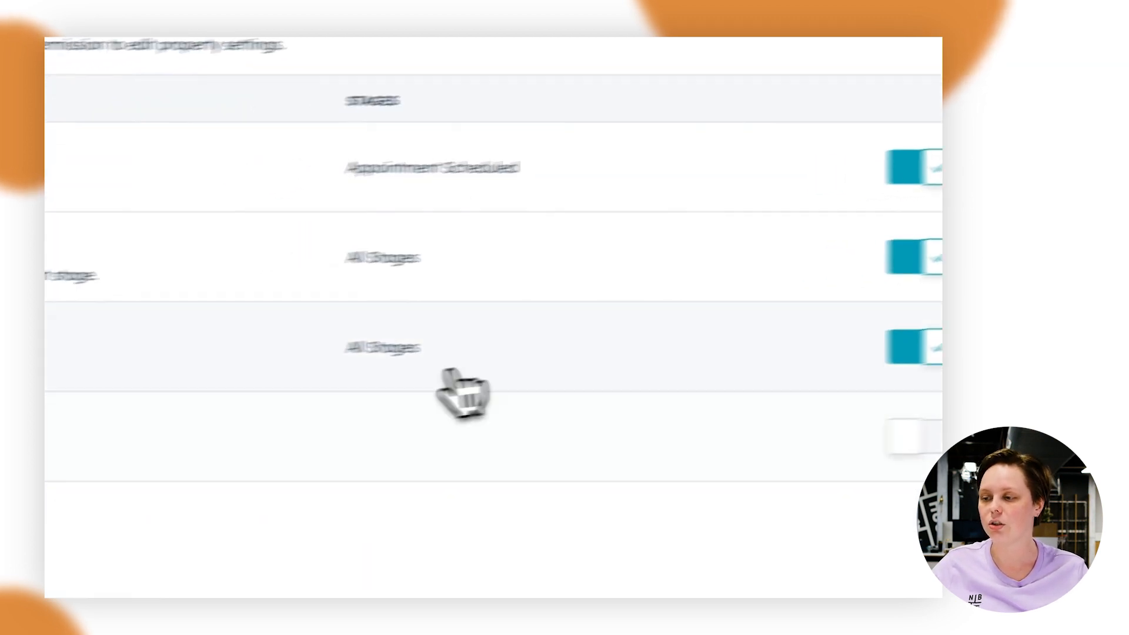
pyautogui.tripleClick(285, 367)
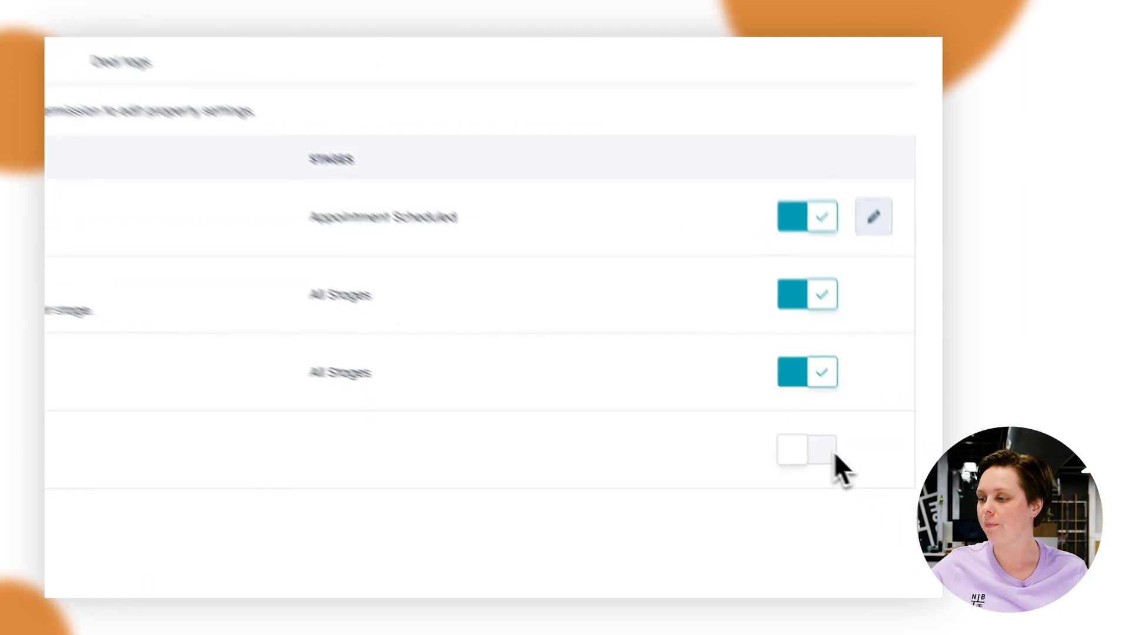
# Turn on deal editing access control for the Appointment Scheduled and Presentation Scheduled stages and save the rule
pyautogui.click(800, 431)
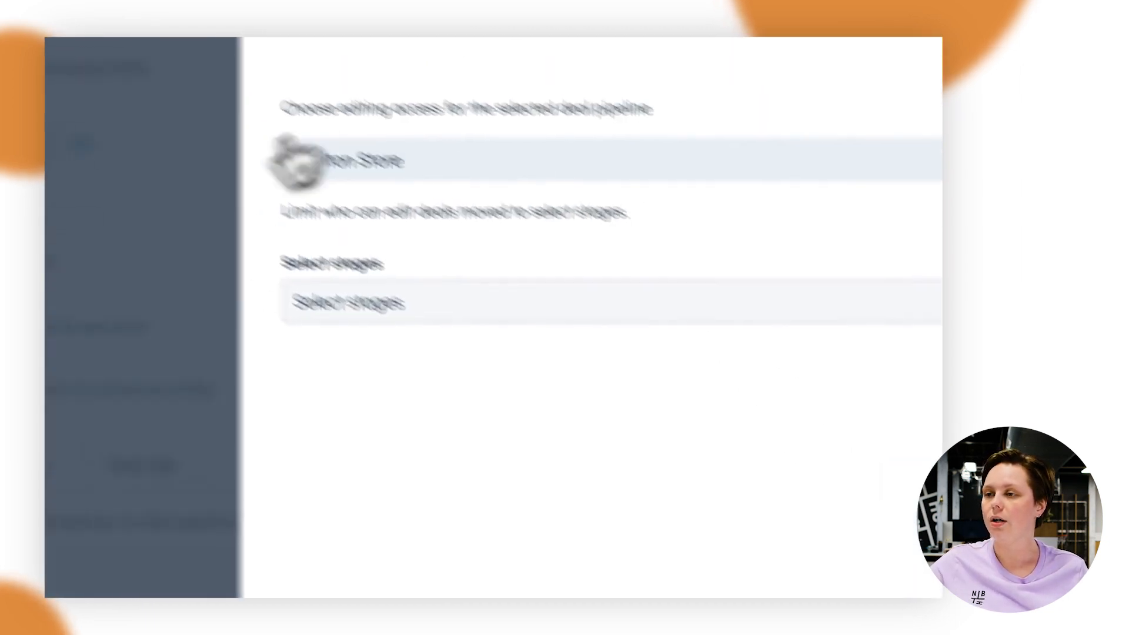
pyautogui.click(614, 370)
pyautogui.click(618, 425)
pyautogui.click(615, 468)
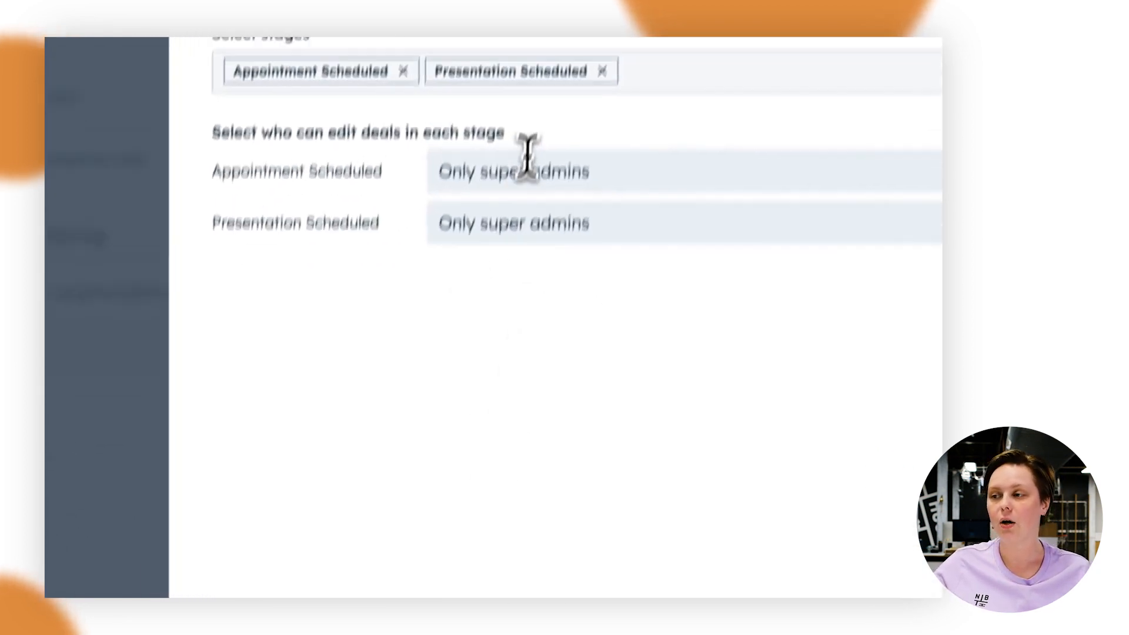
pyautogui.moveTo(522, 244)
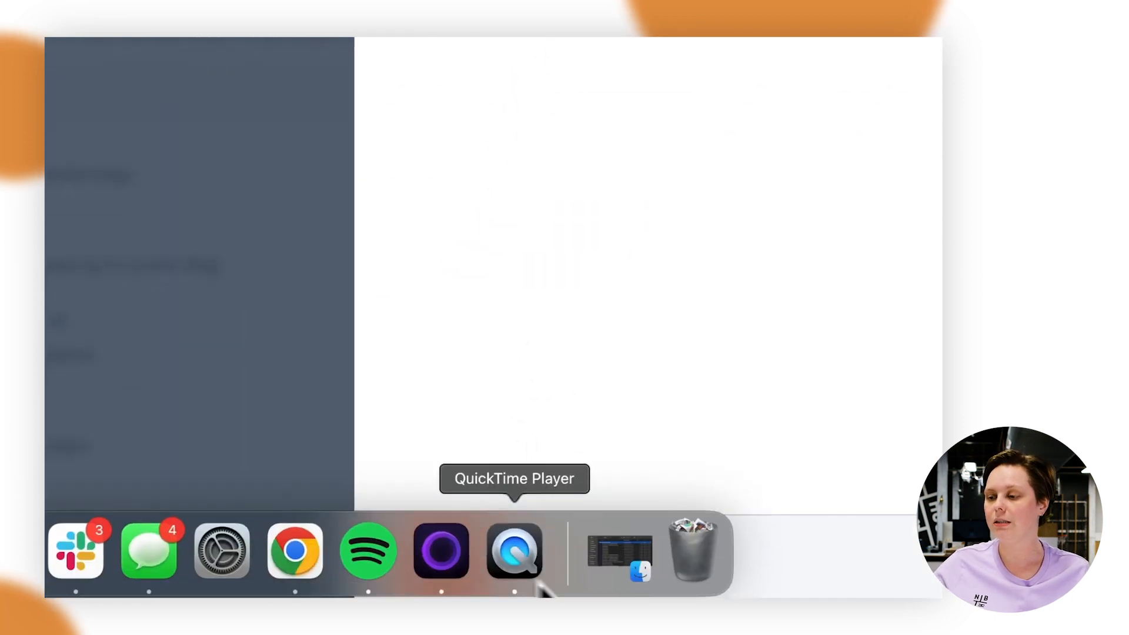
pyautogui.click(479, 575)
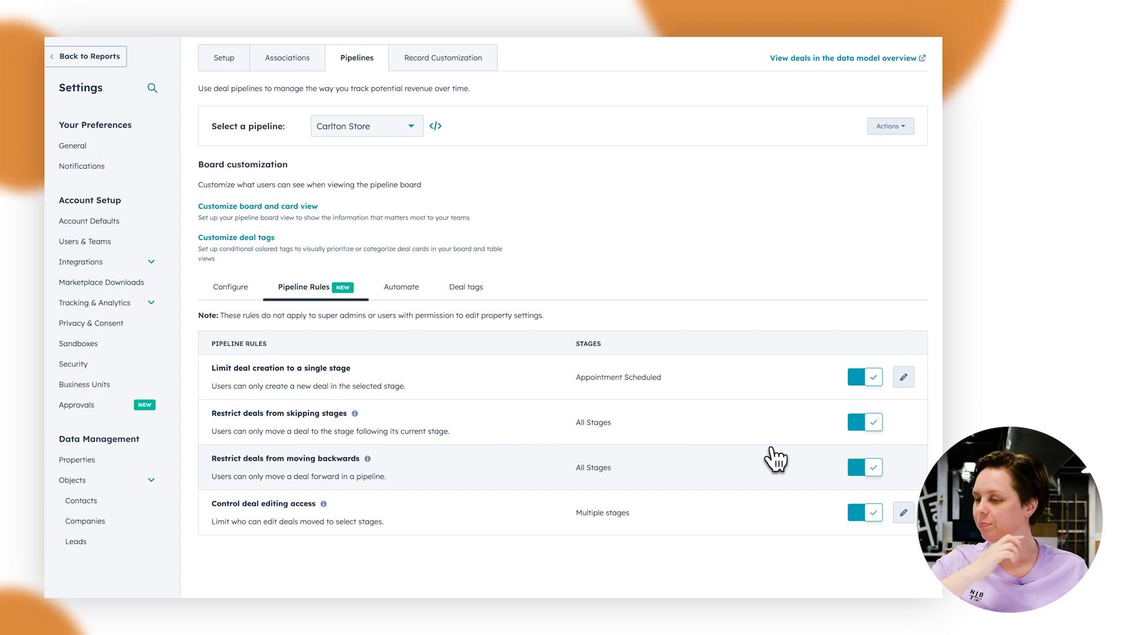
# In the stage configuration, add Closed Won Reason as a conditional property of the Closed Won stage
pyautogui.scroll(2, 584, 327)
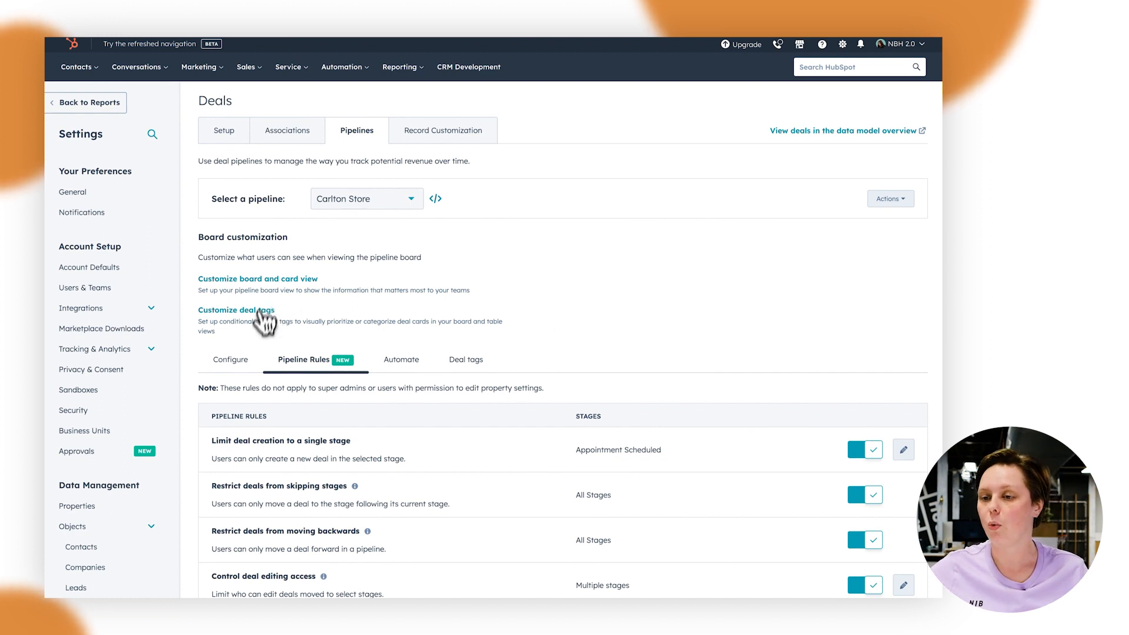
pyautogui.click(250, 360)
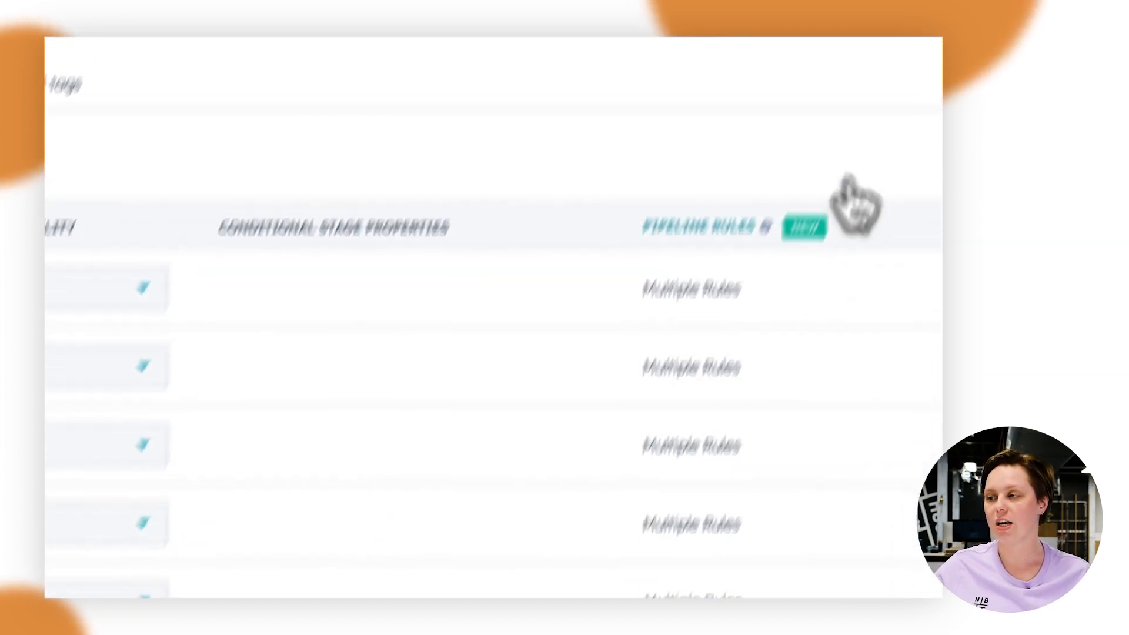
pyautogui.moveTo(897, 361)
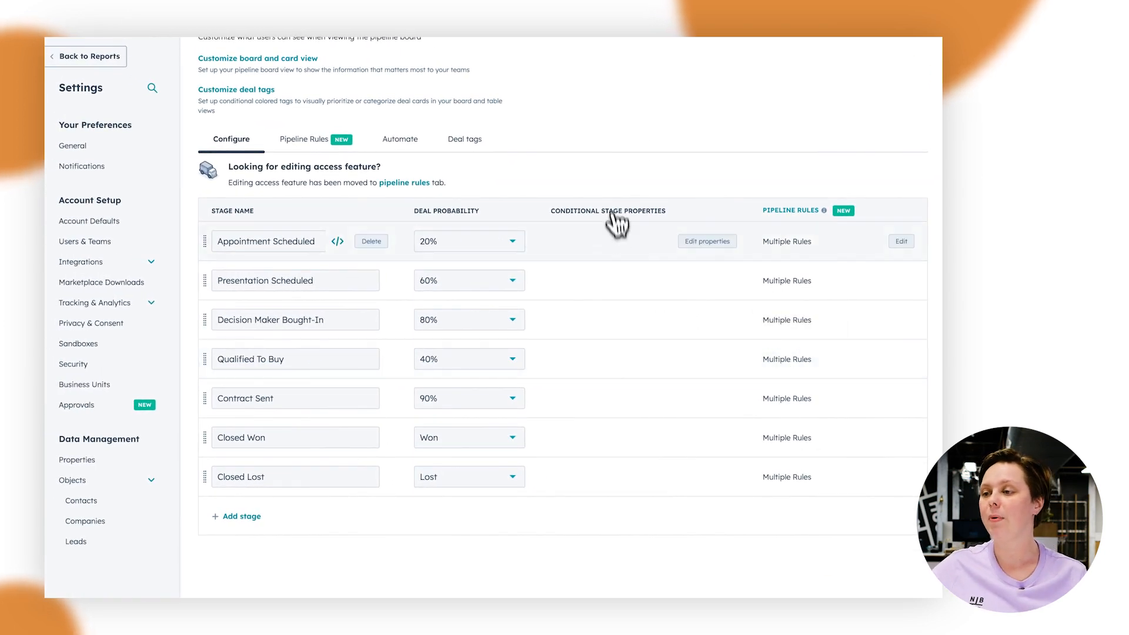
pyautogui.click(694, 439)
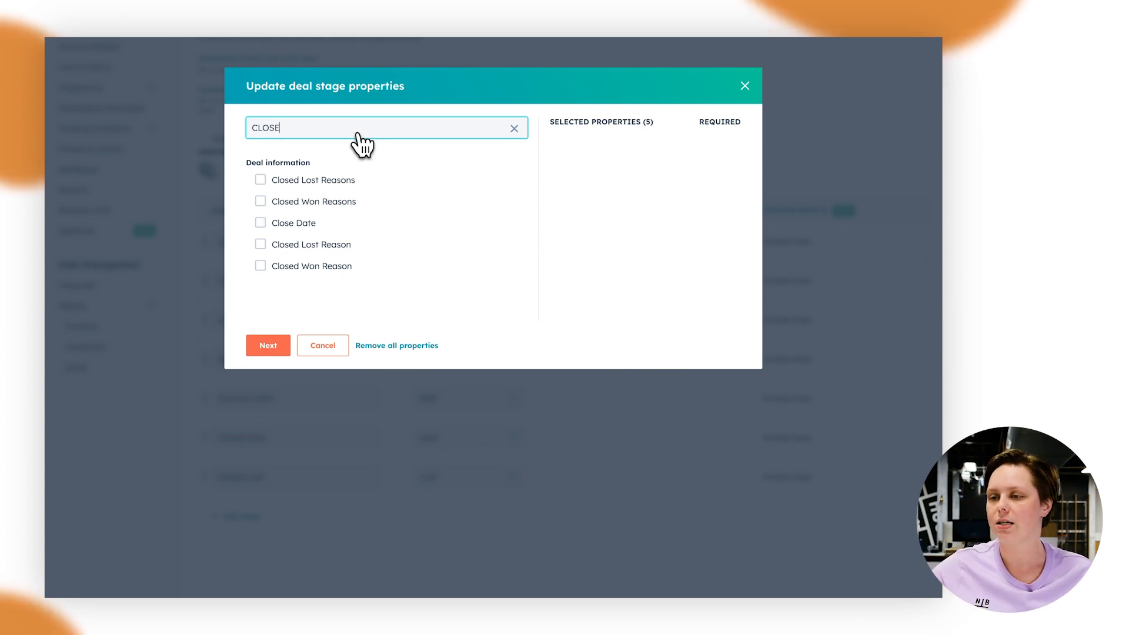
pyautogui.click(324, 266)
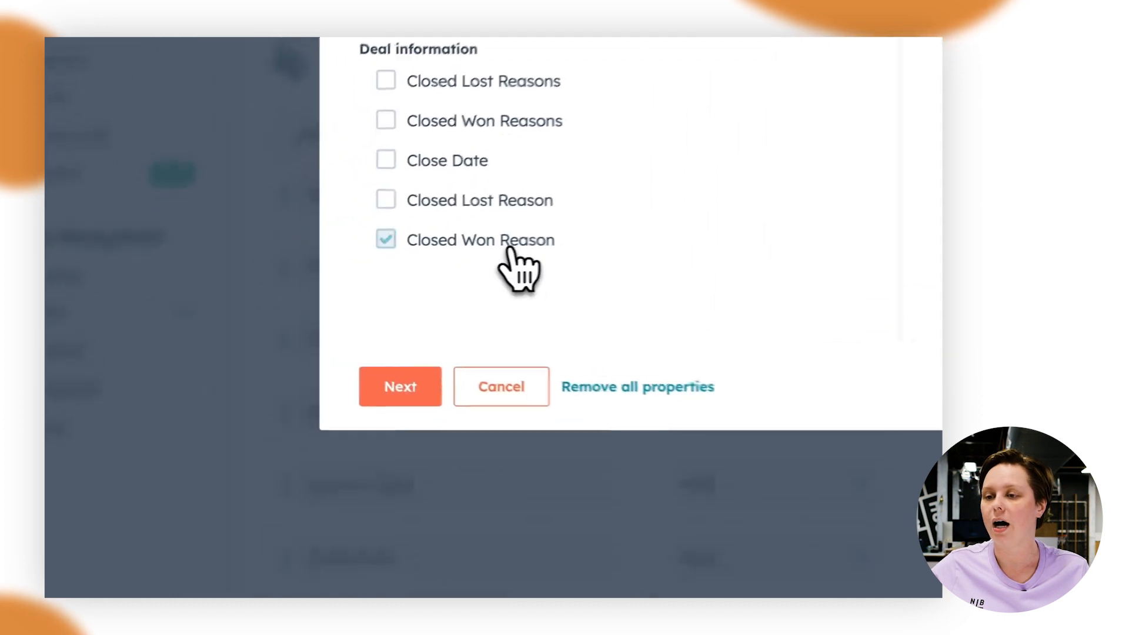
pyautogui.click(439, 399)
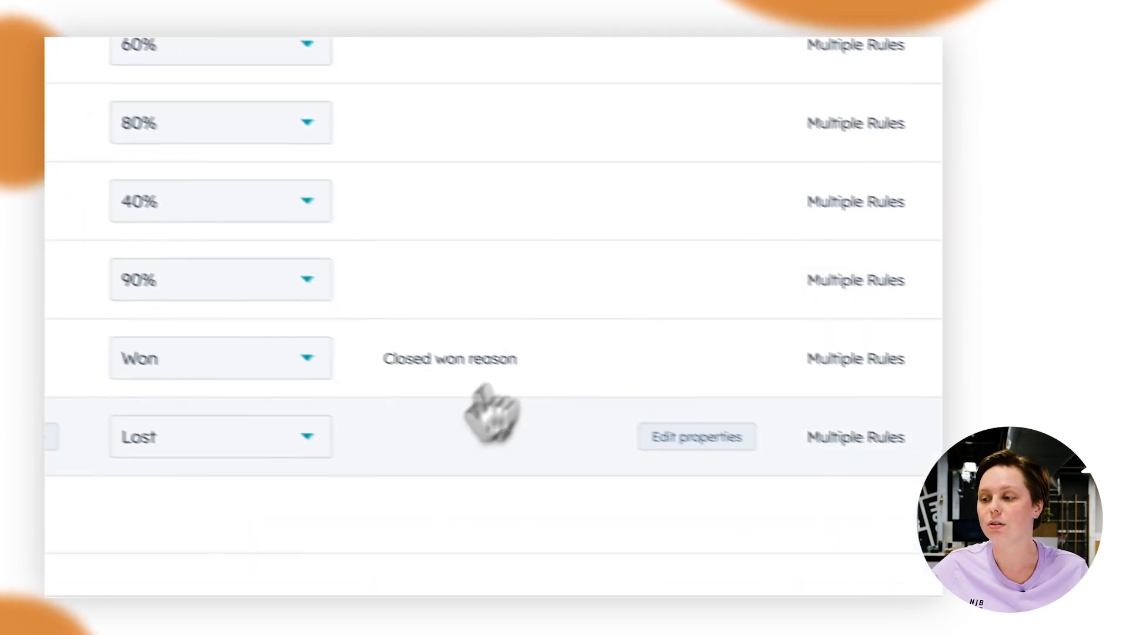
# Add Closed Lost Reason as a conditional property of the Closed Lost stage
pyautogui.click(659, 429)
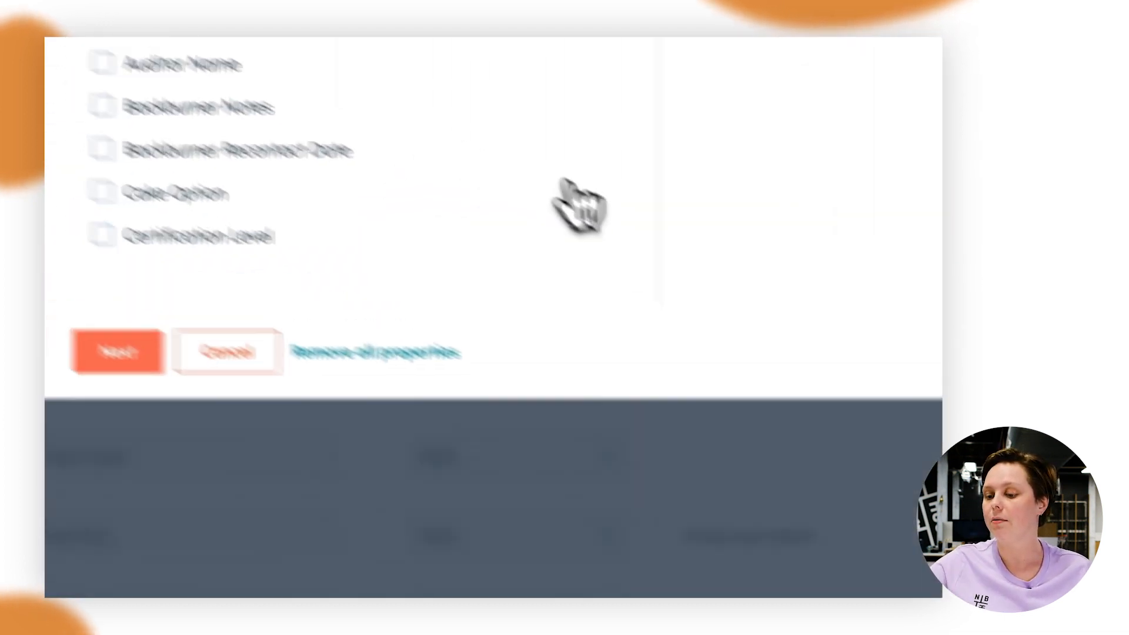
pyautogui.write('d')
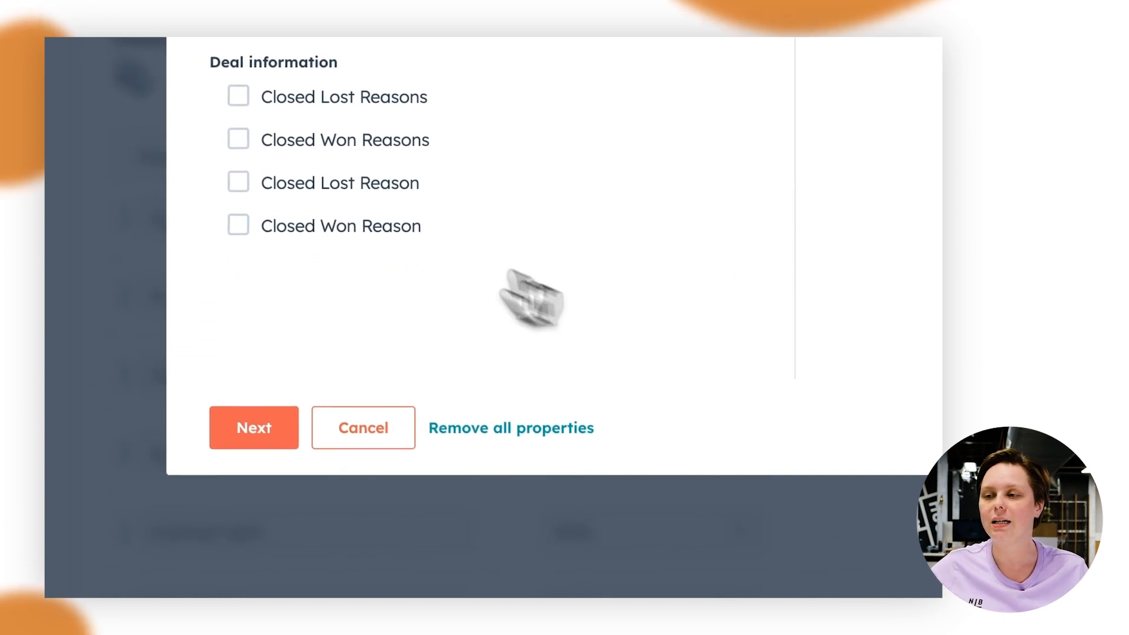
pyautogui.click(254, 428)
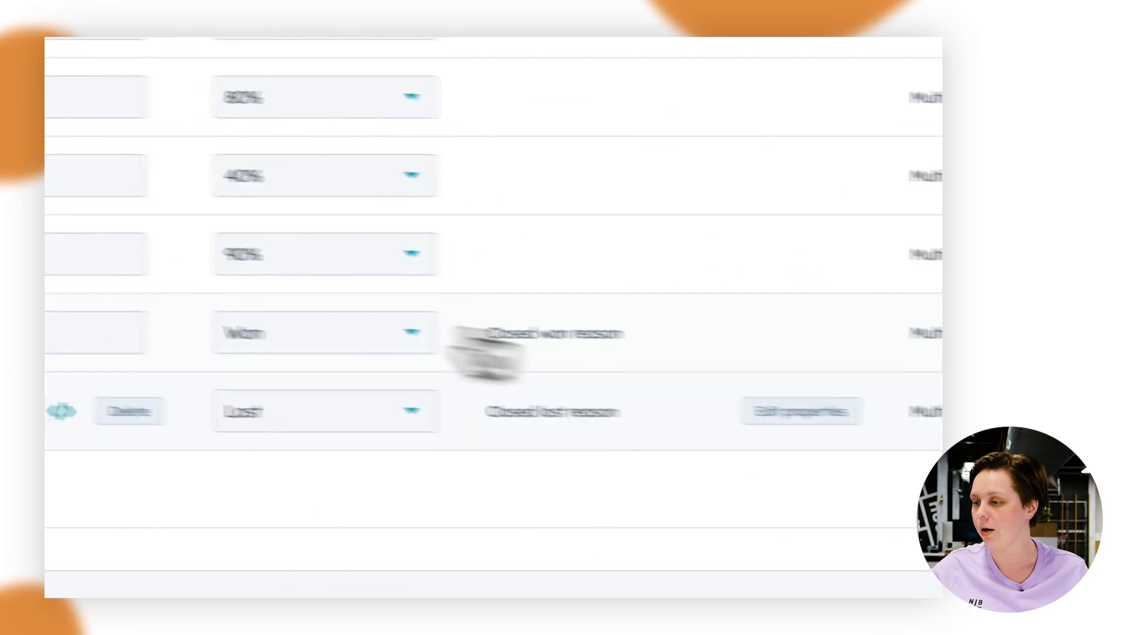
# Make the Closed Won Reason property required for the Closed Won stage
pyautogui.click(622, 439)
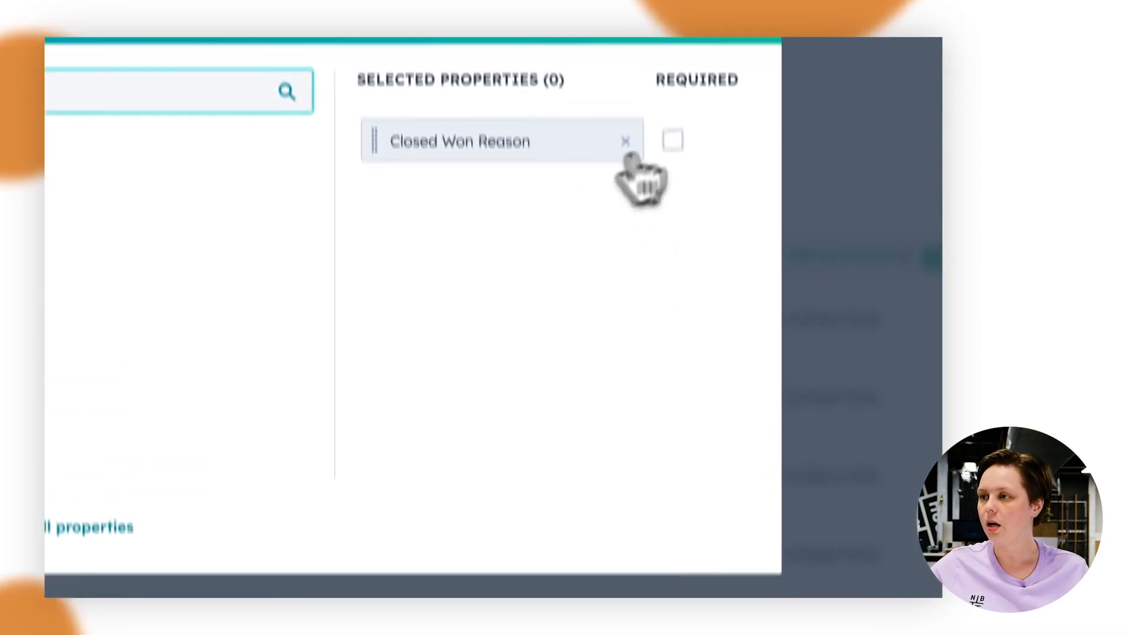
pyautogui.click(676, 195)
pyautogui.click(20, 506)
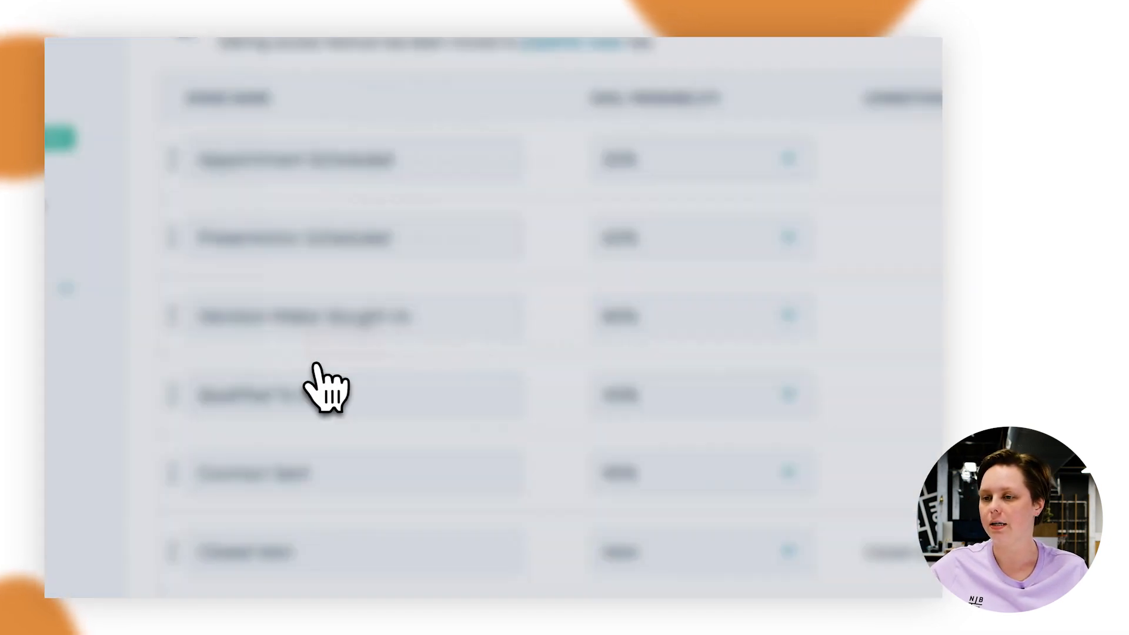
# Make the Closed Lost Reason property required for the Closed Lost stage and save the pipeline
pyautogui.click(576, 375)
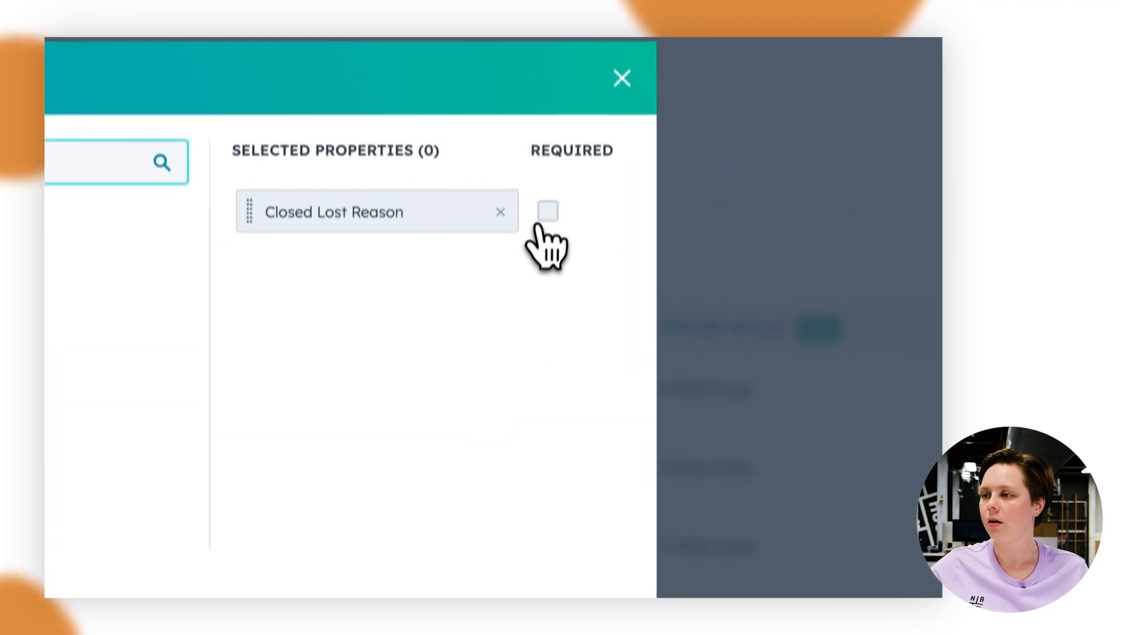
pyautogui.click(547, 212)
pyautogui.click(338, 232)
pyautogui.click(151, 573)
# Open the sales deals list, filter it to the Carlton Store pipeline and show it in board view
pyautogui.click(541, 92)
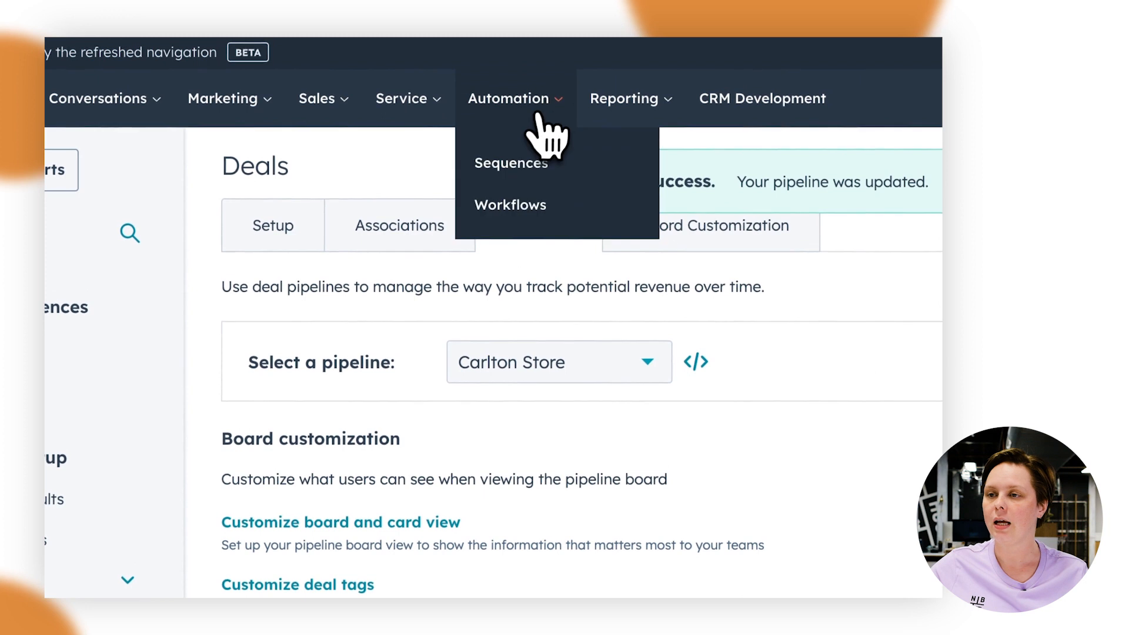
pyautogui.click(315, 99)
pyautogui.click(332, 206)
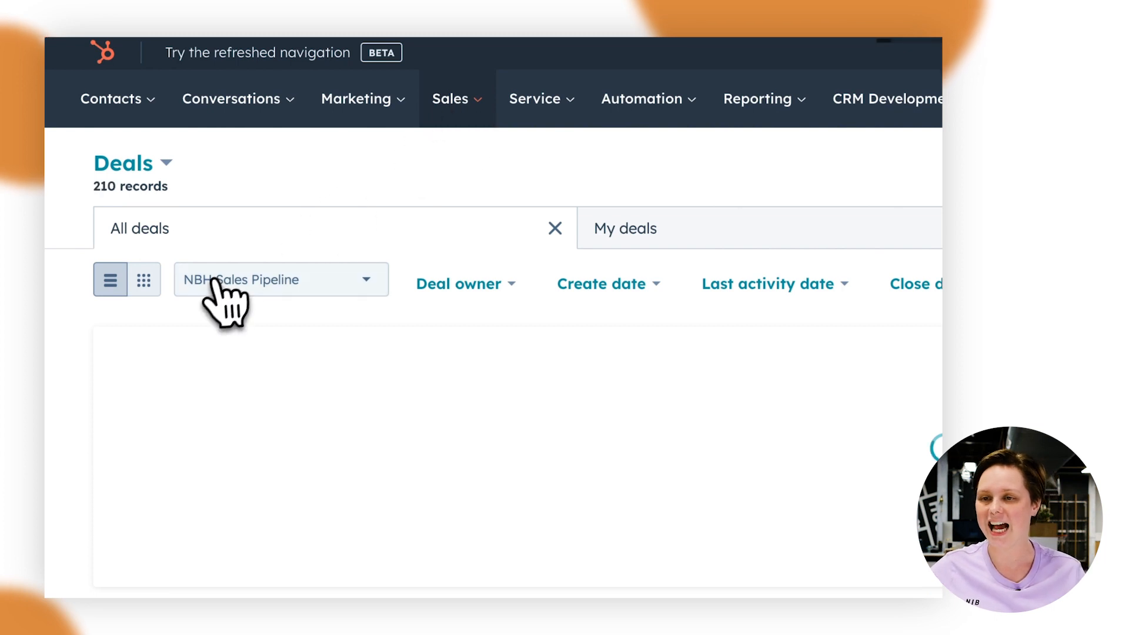
pyautogui.click(222, 289)
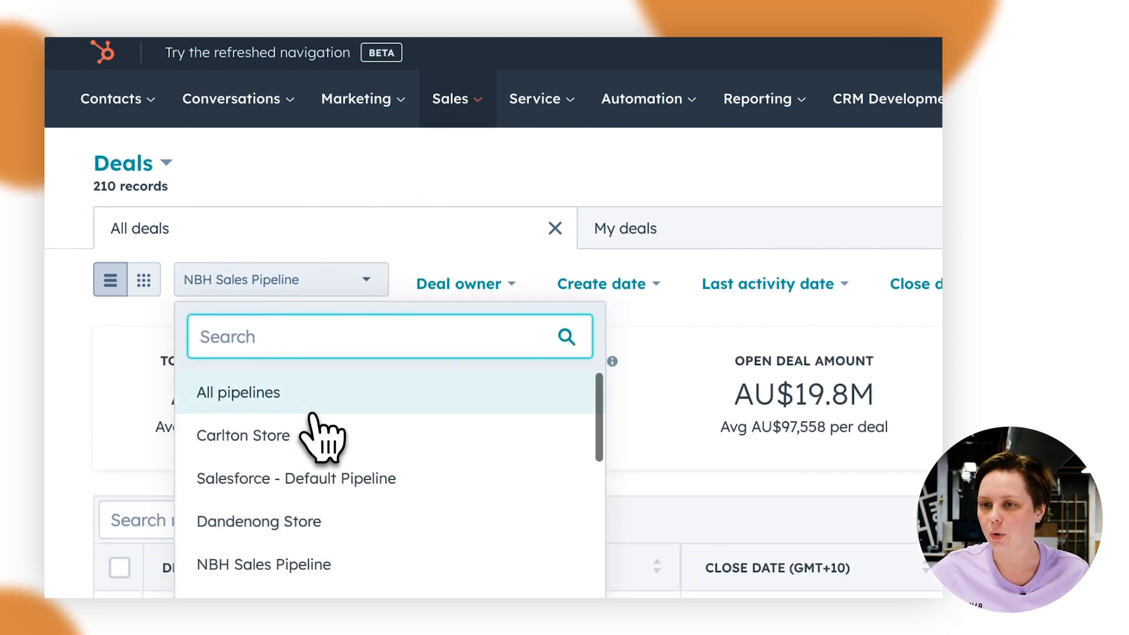
pyautogui.click(312, 435)
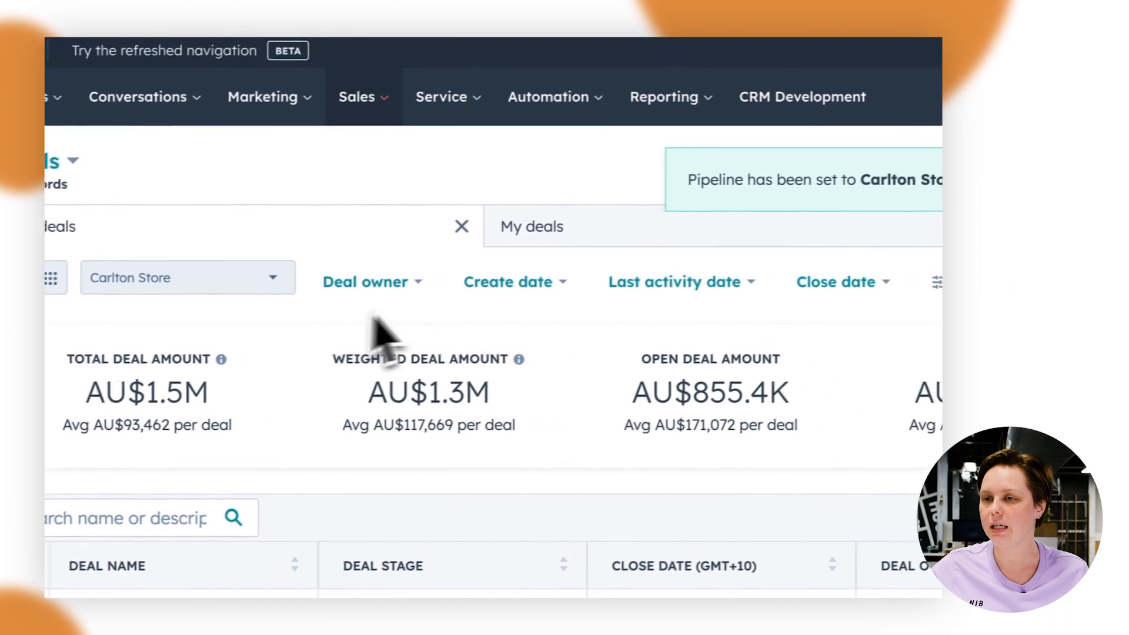
pyautogui.click(51, 278)
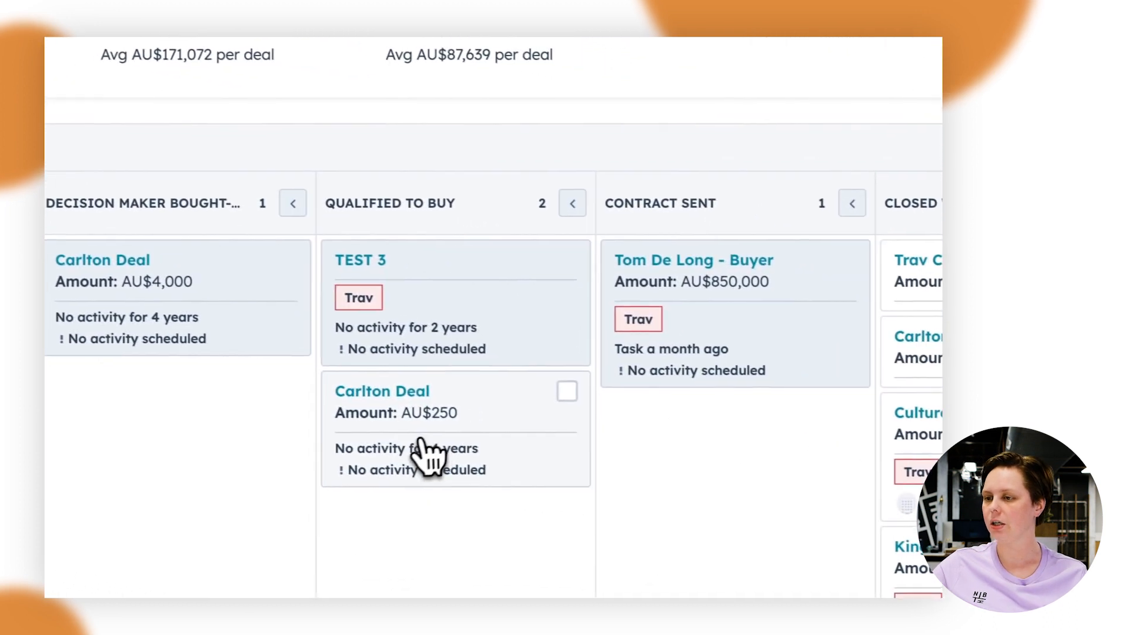
# Move the AU$250 Carlton Deal from Qualified to Buy to Contract Sent, and try to move it back, cancelling the rule bypass
pyautogui.moveTo(691, 479); pyautogui.dragTo(915, 525)
pyautogui.moveTo(641, 481); pyautogui.dragTo(676, 469)
pyautogui.hscroll(3, 676, 469)
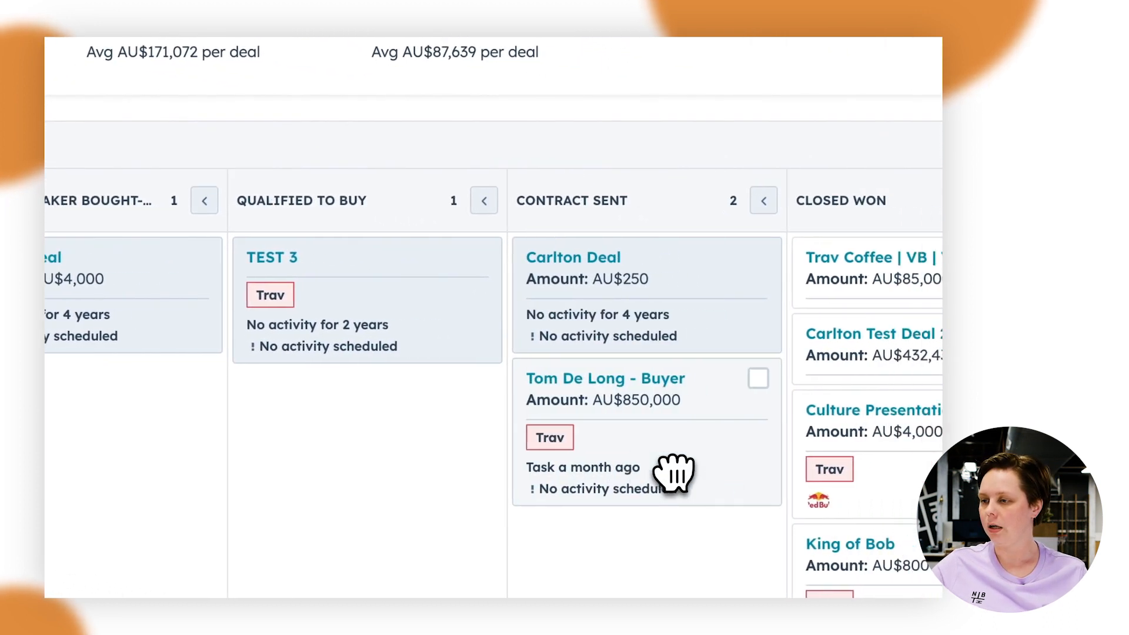
pyautogui.moveTo(636, 332); pyautogui.dragTo(314, 494)
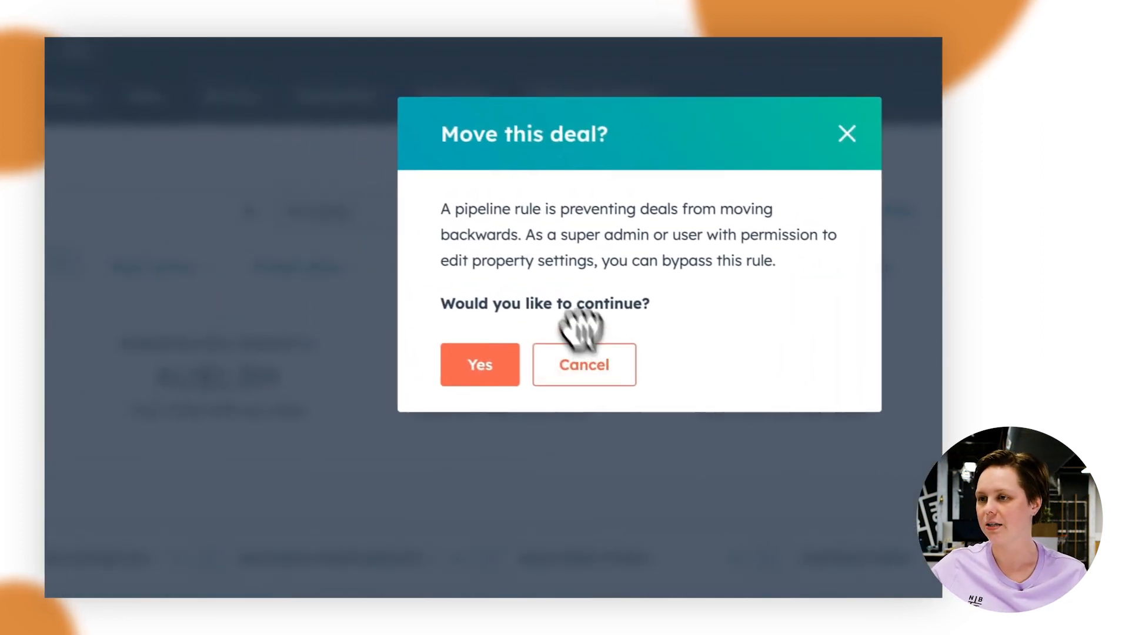
pyautogui.click(591, 373)
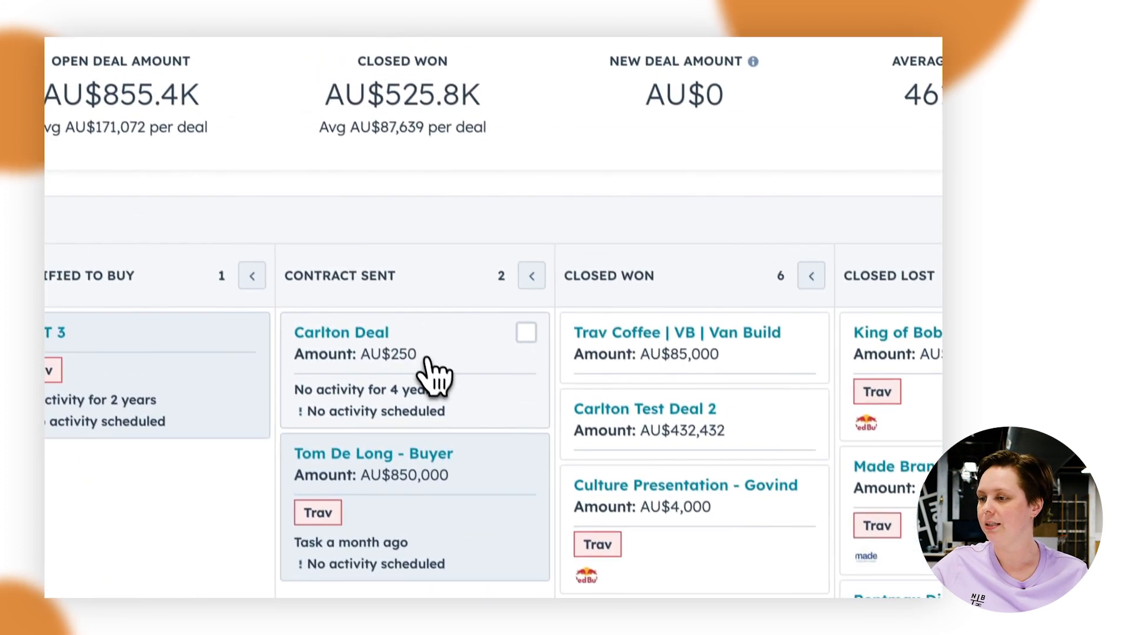
# Move the AU$250 Carlton Deal from Contract Sent to Closed Won, filling in the required Closed Won Reason and saving it
pyautogui.moveTo(429, 358); pyautogui.dragTo(671, 349)
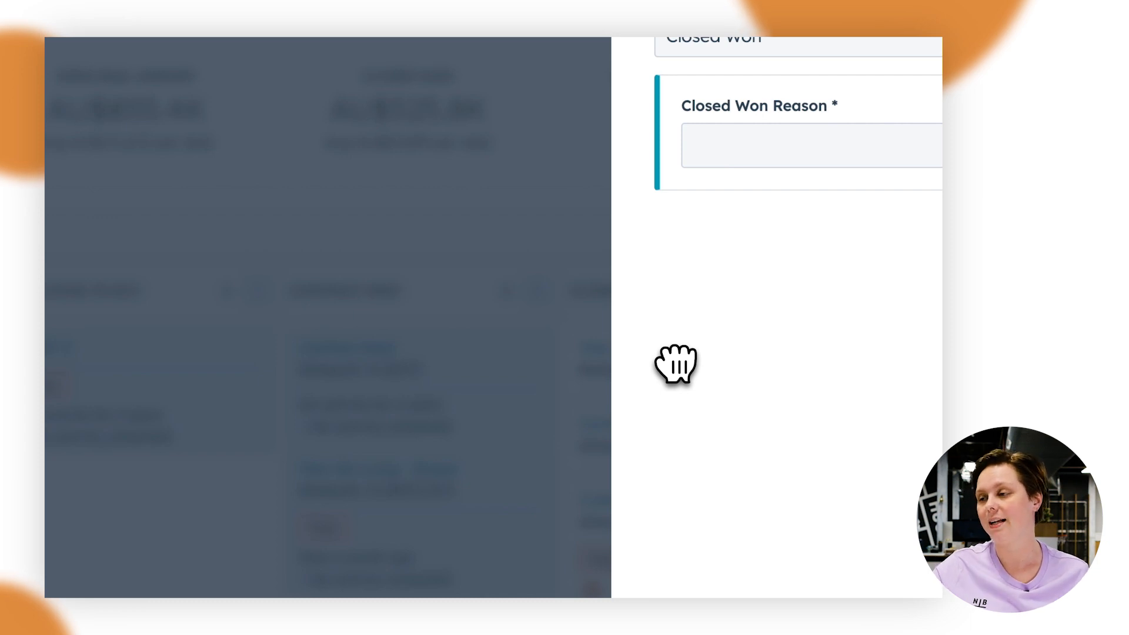
pyautogui.click(888, 141)
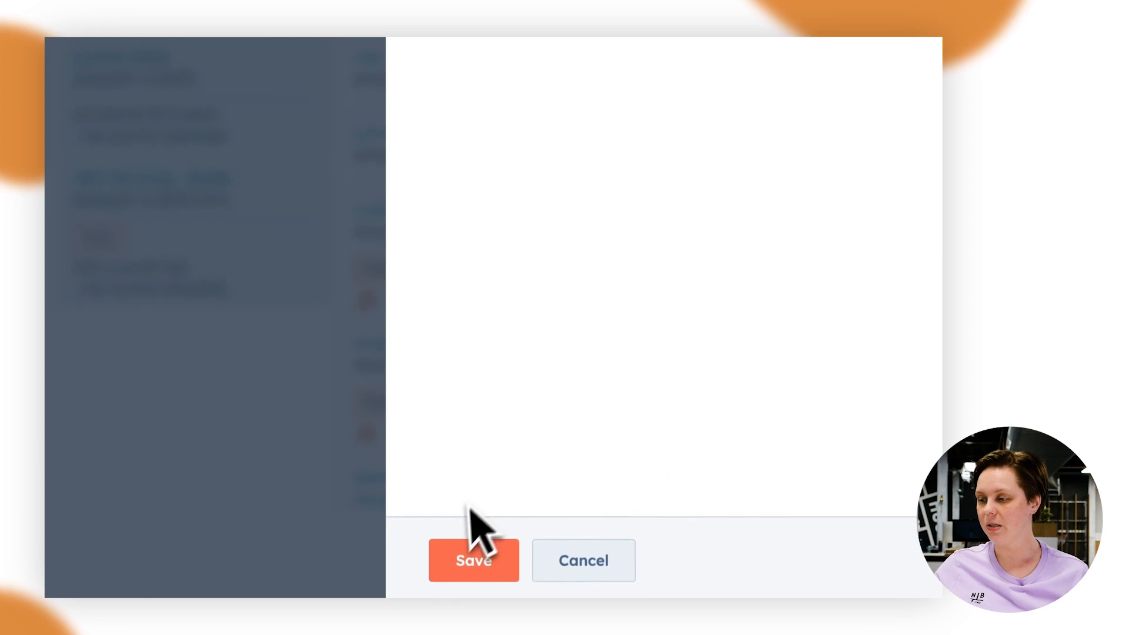
pyautogui.click(465, 559)
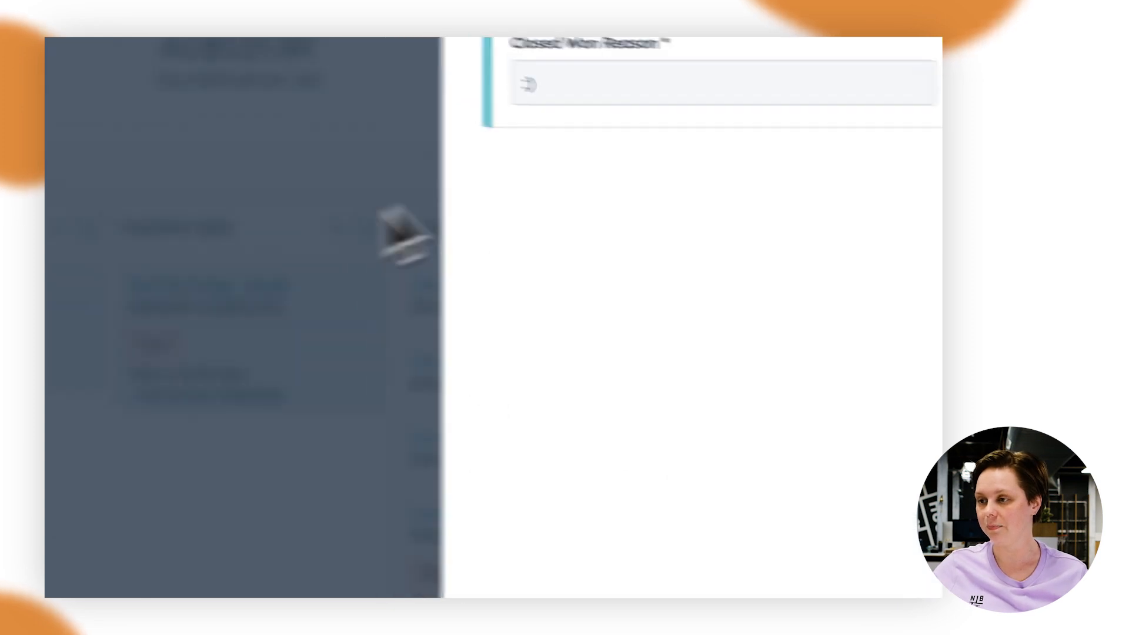